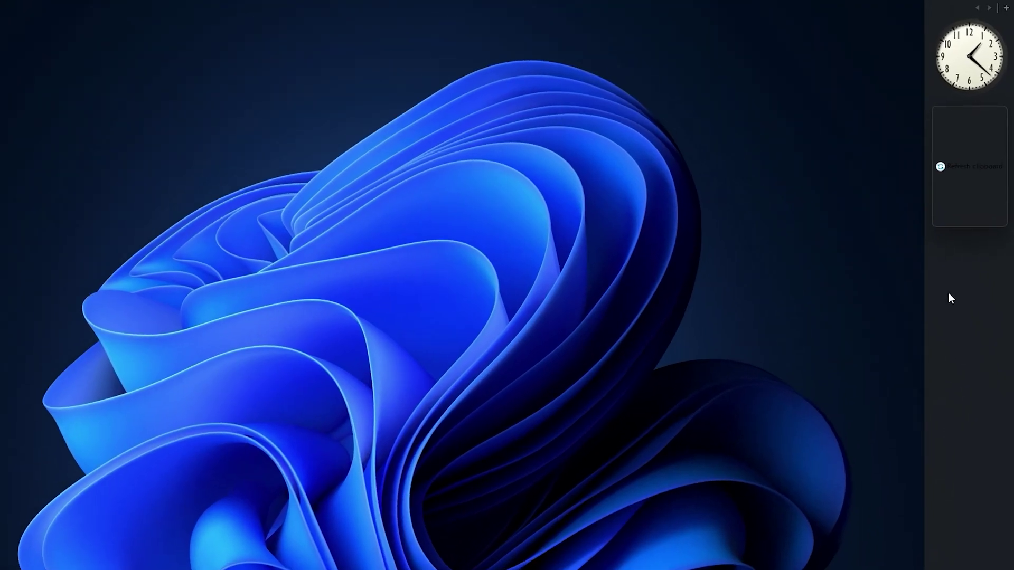
Give the sidebar clock gadget the red style 6 of 9 face and name it TWC.
right_click(949, 292)
left_click(935, 299)
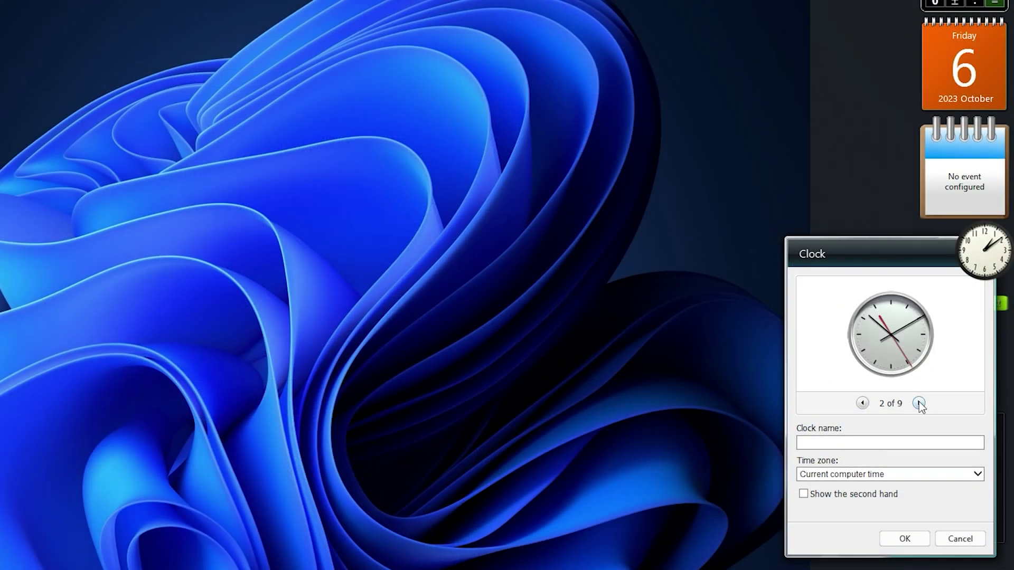
left_click(919, 403)
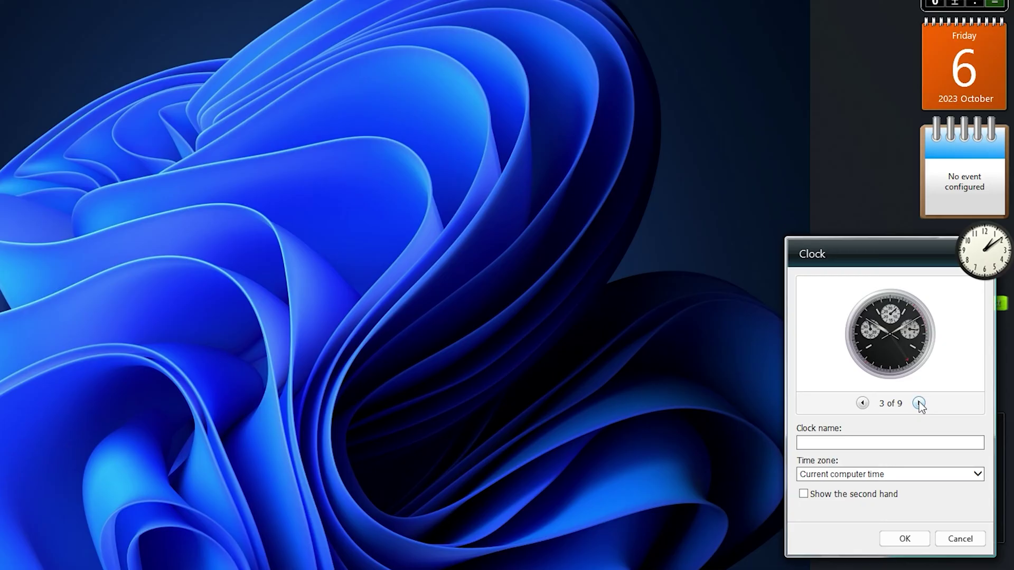
left_click(919, 403)
left_click(919, 404)
left_click(893, 442)
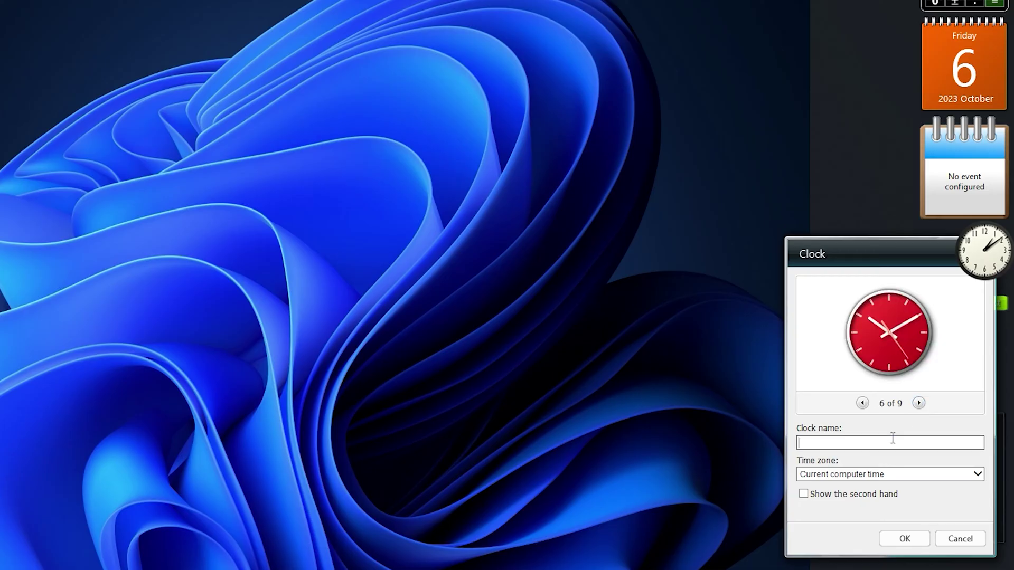
type("TWC")
left_click(906, 540)
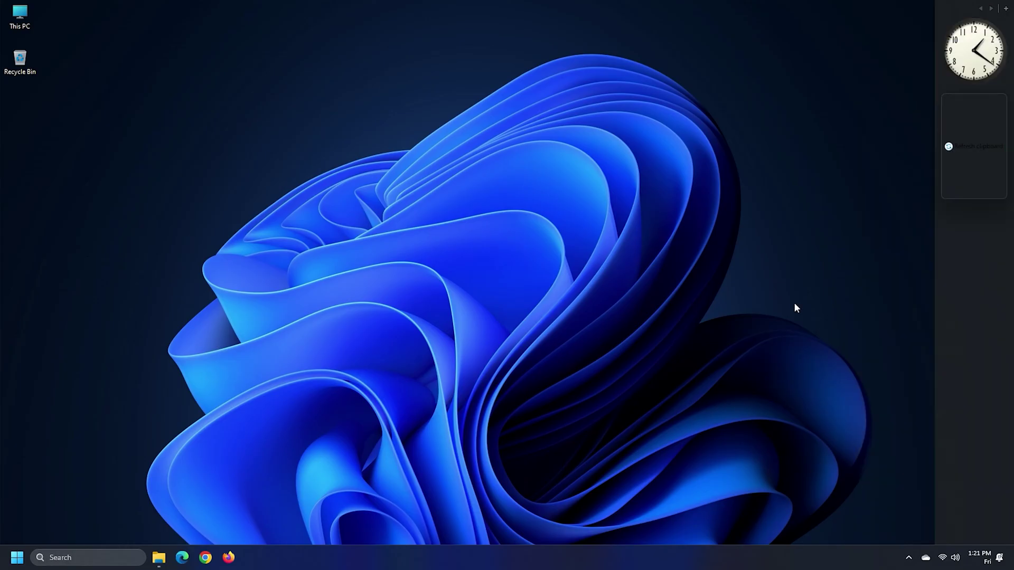
Add the Countdown, CPU Meter and Calendar gadgets, then move Calendar above CPU Meter.
right_click(956, 255)
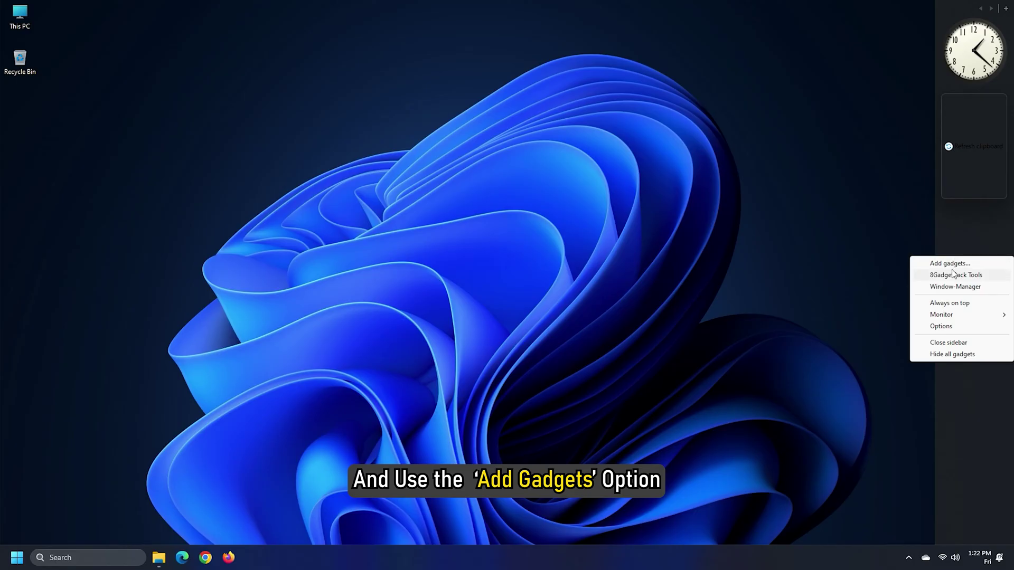
left_click(949, 263)
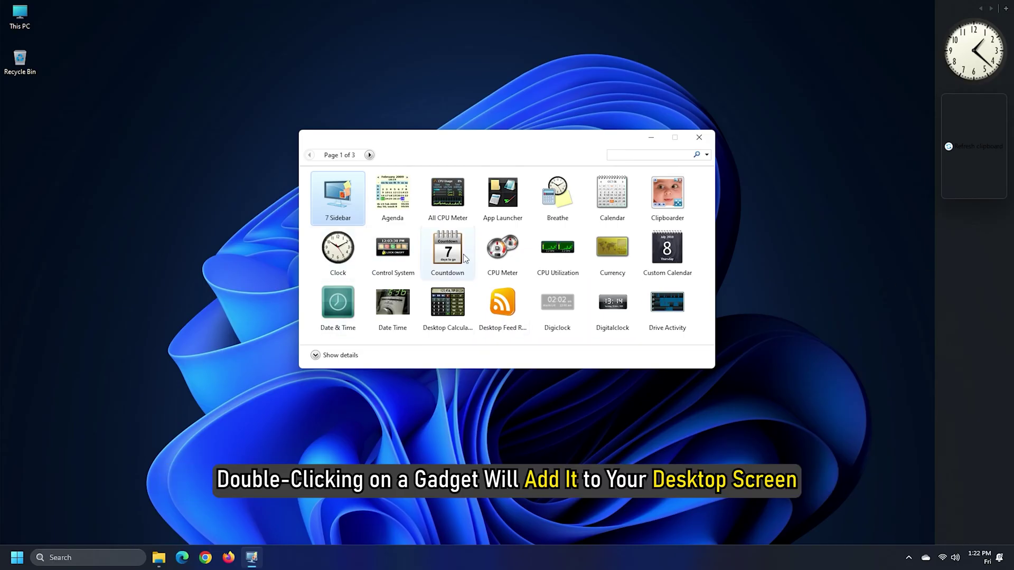
double_click(448, 252)
double_click(503, 253)
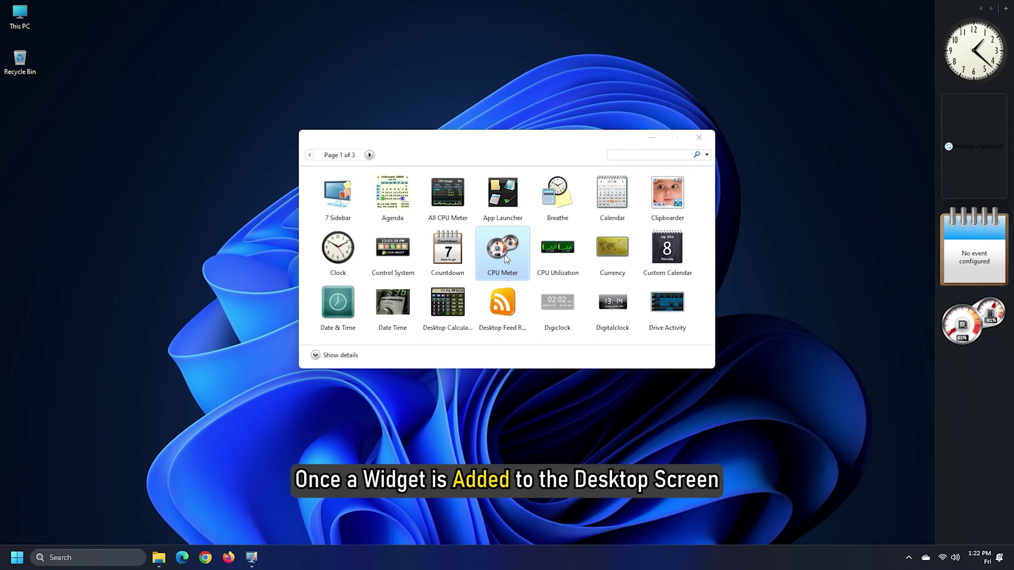
double_click(610, 205)
left_click(695, 138)
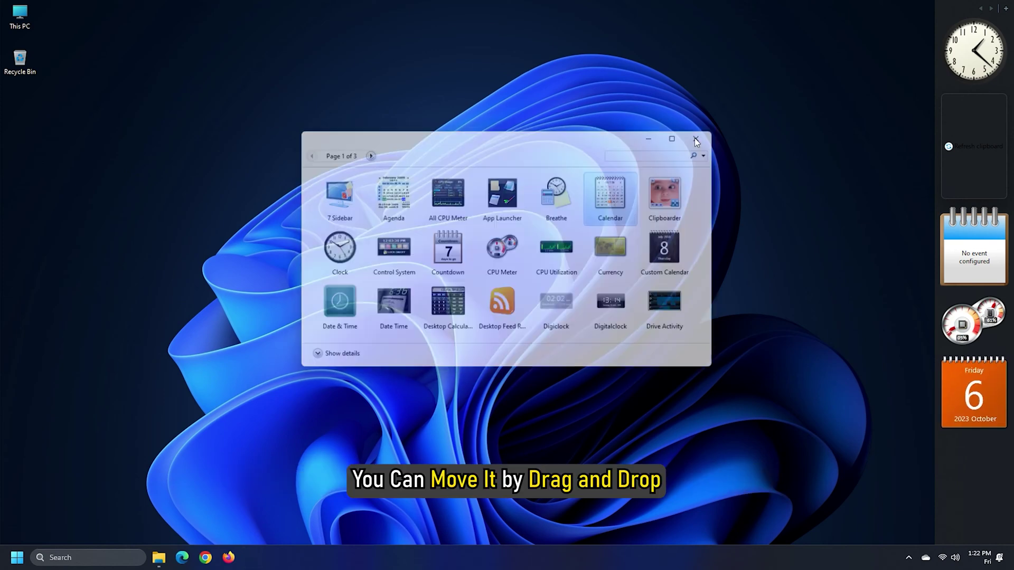
left_click_drag(973, 372, 974, 310)
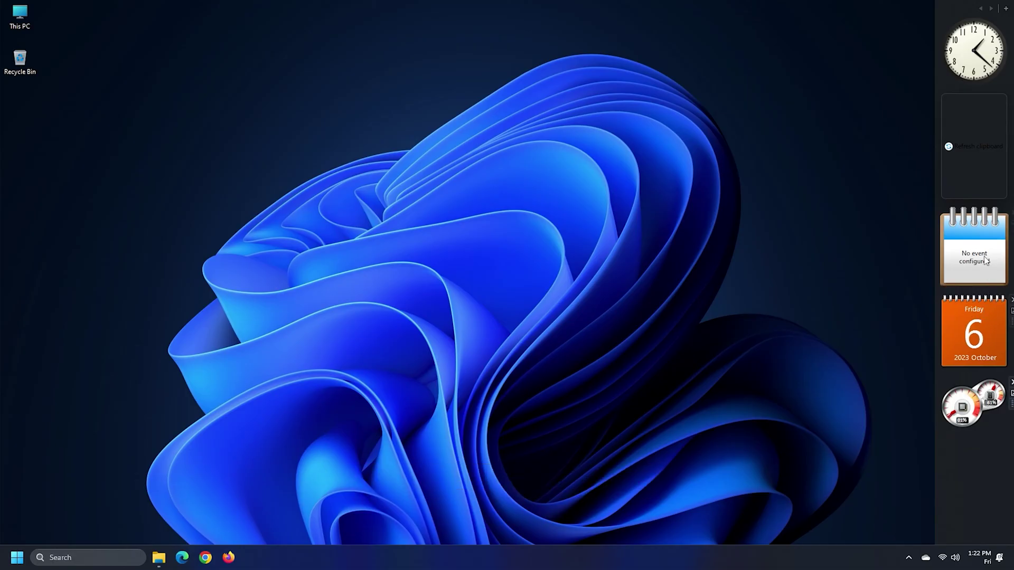
mouse_move(974, 247)
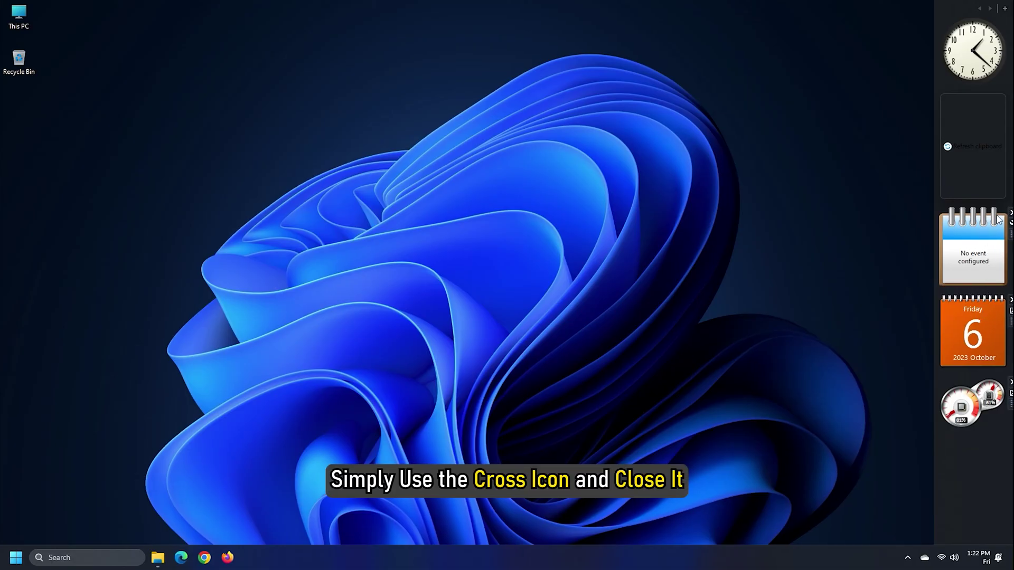
Remove the empty Countdown gadget, place an Analog Square clock, and make it more transparent.
left_click(1010, 212)
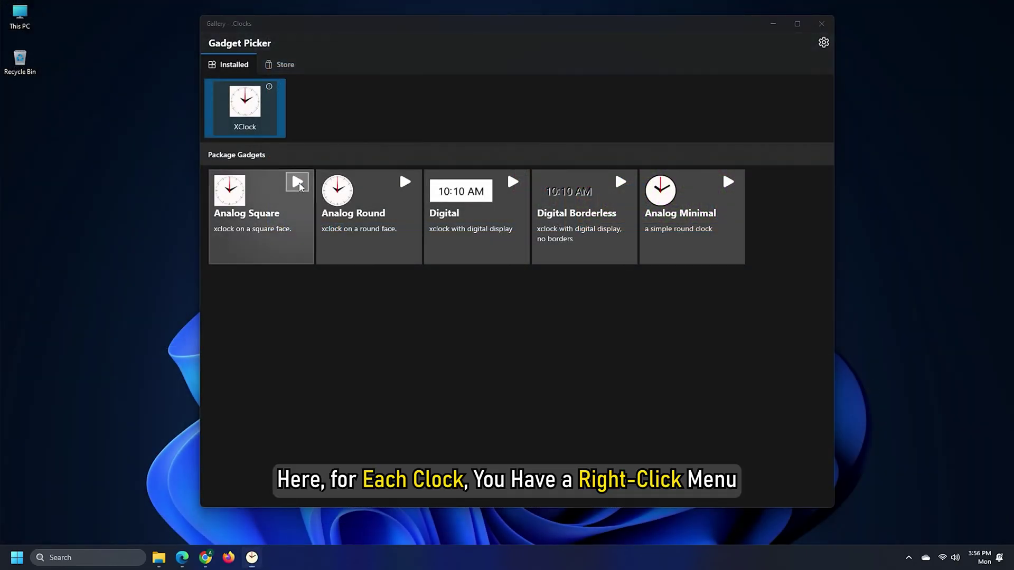
left_click(297, 183)
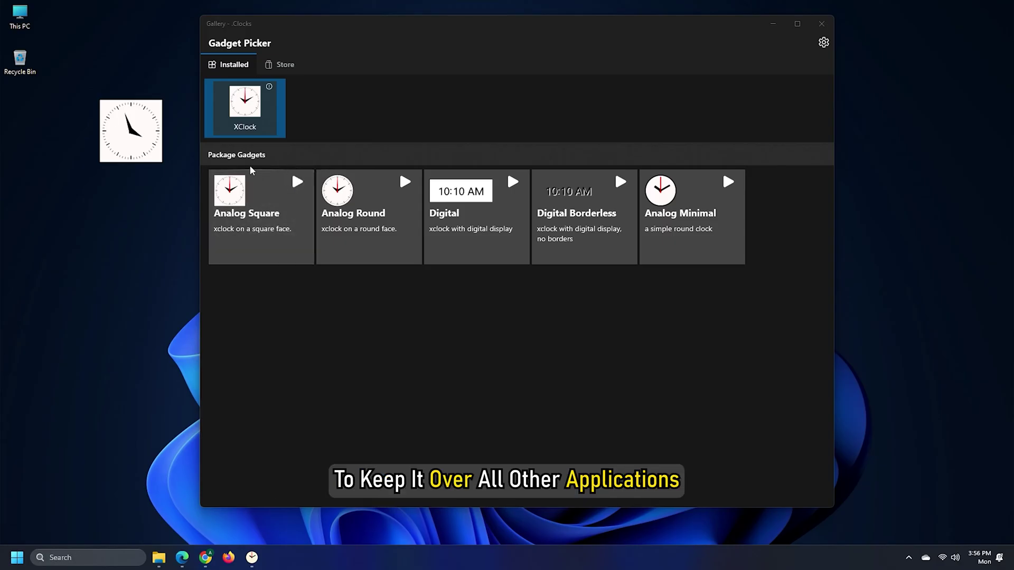
mouse_move(131, 130)
left_click(172, 116)
mouse_move(178, 136)
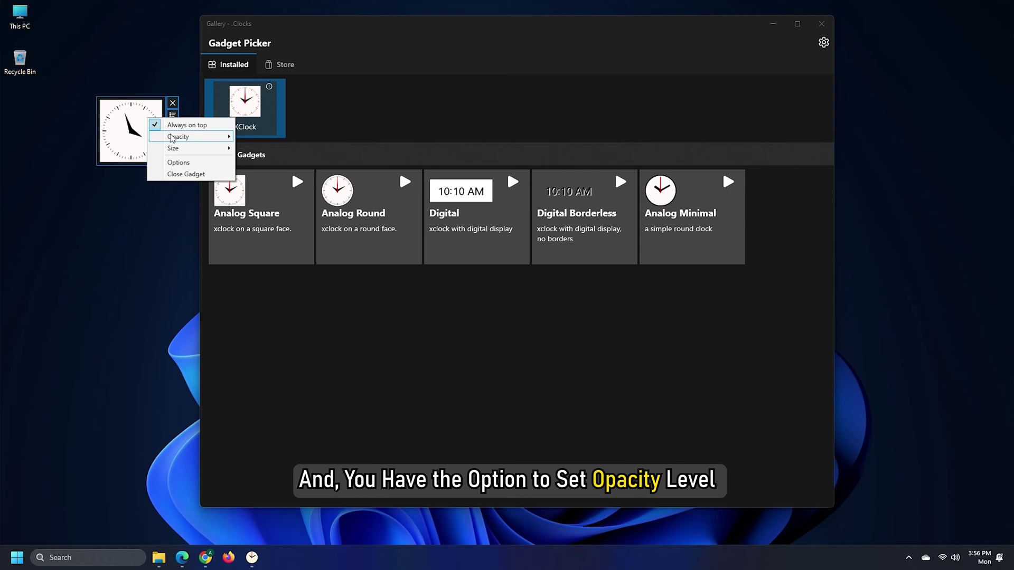
left_click(258, 148)
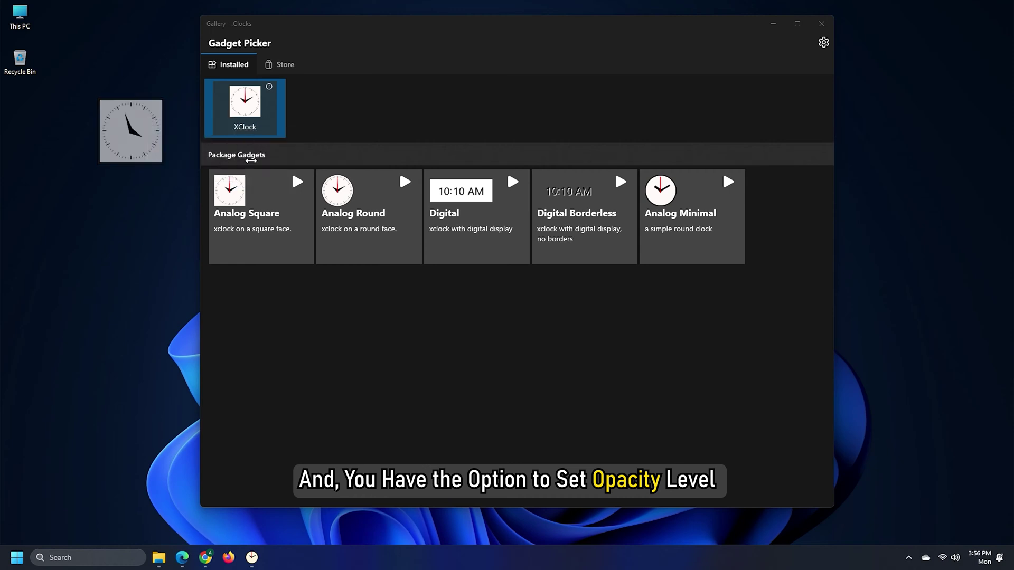
Set the Analog Square widget to large size and open its settings.
left_click(172, 116)
mouse_move(171, 153)
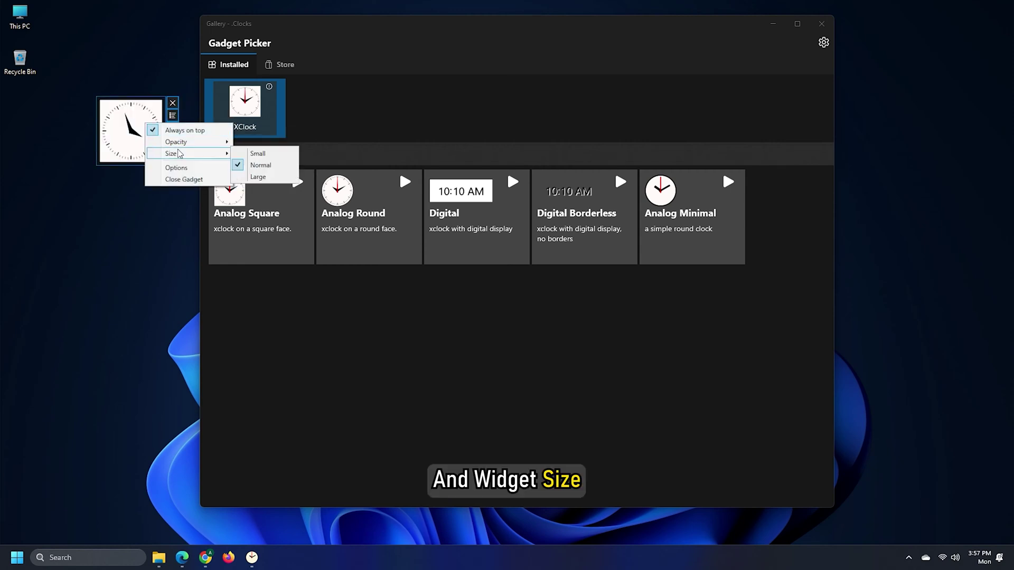
left_click(262, 178)
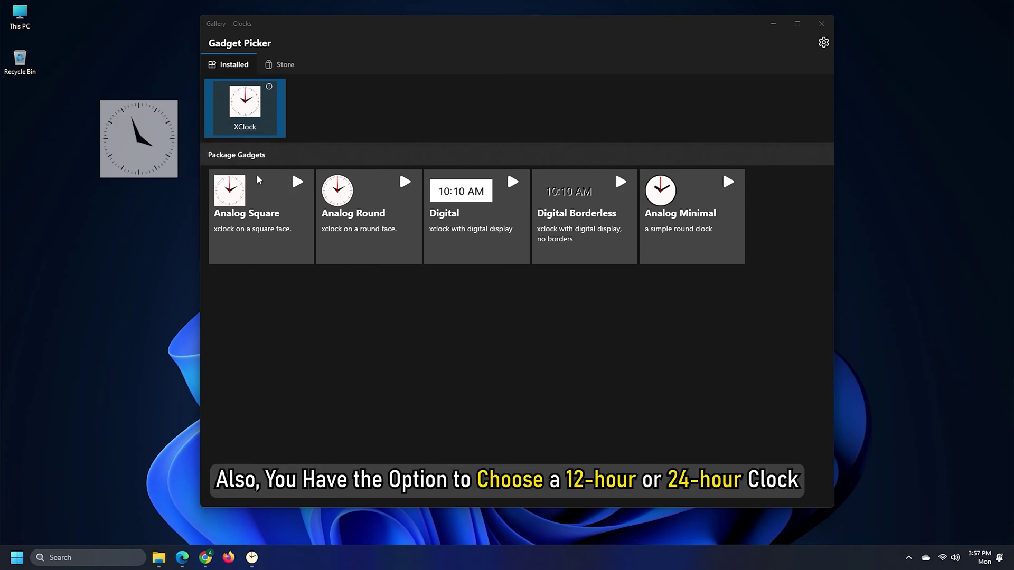
right_click(158, 153)
left_click(193, 190)
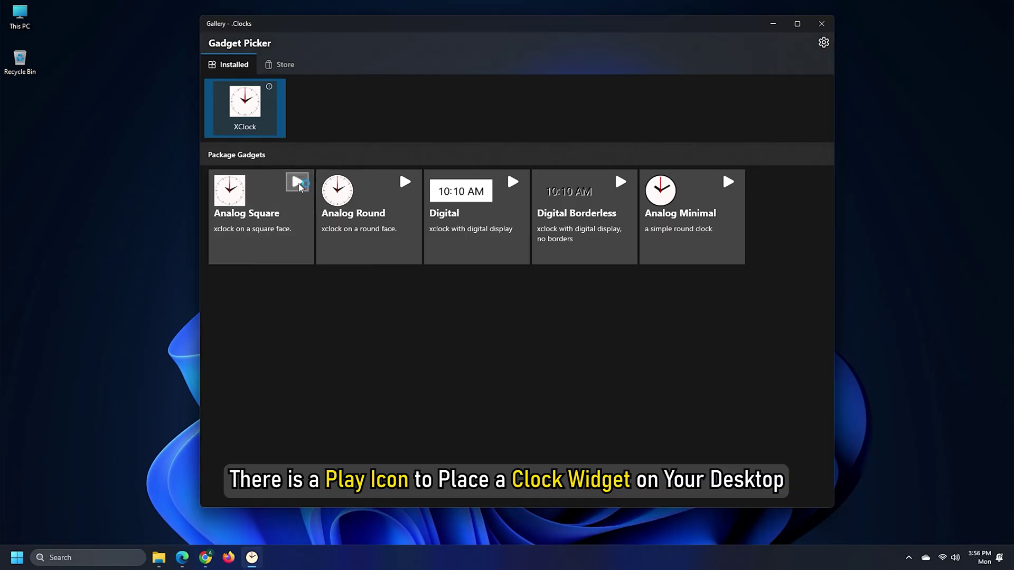
Place an Analog Square clock, move it lower, close it, and browse the Store's clock packs.
left_click(298, 183)
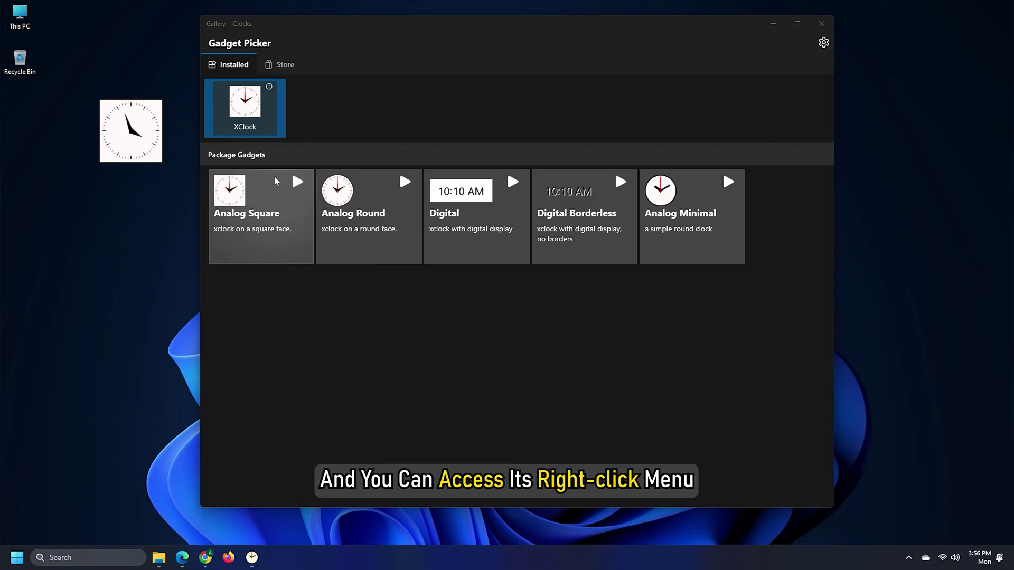
left_click_drag(131, 130, 105, 275)
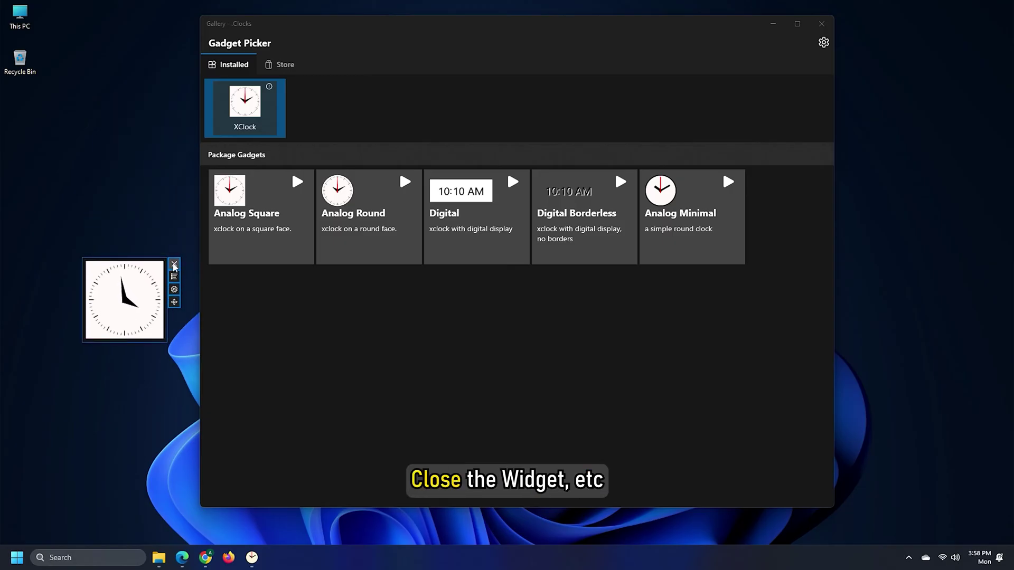
left_click(175, 266)
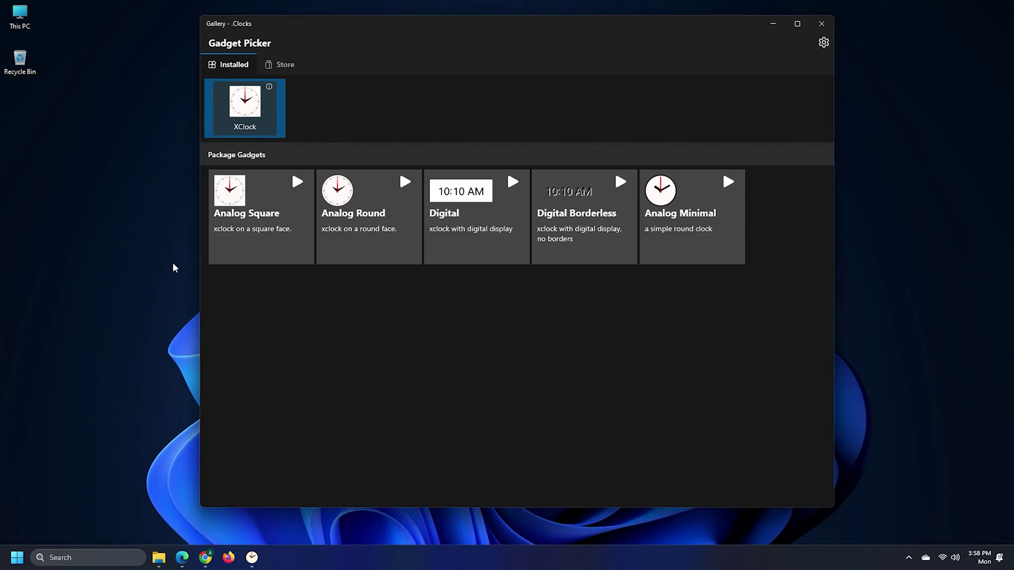
left_click(288, 67)
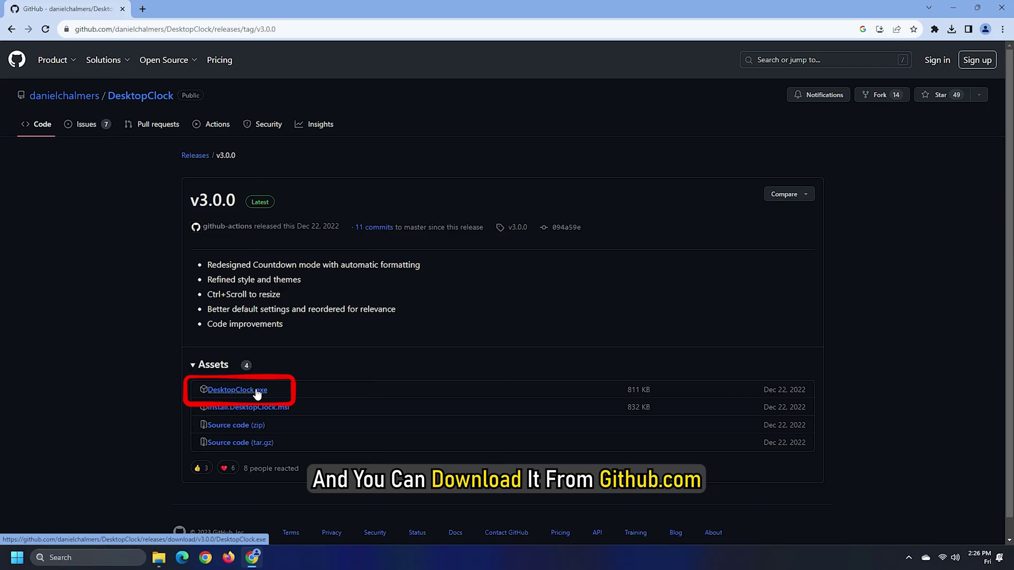
Download DesktopClock.exe from the v3.0.0 release assets.
left_click(257, 392)
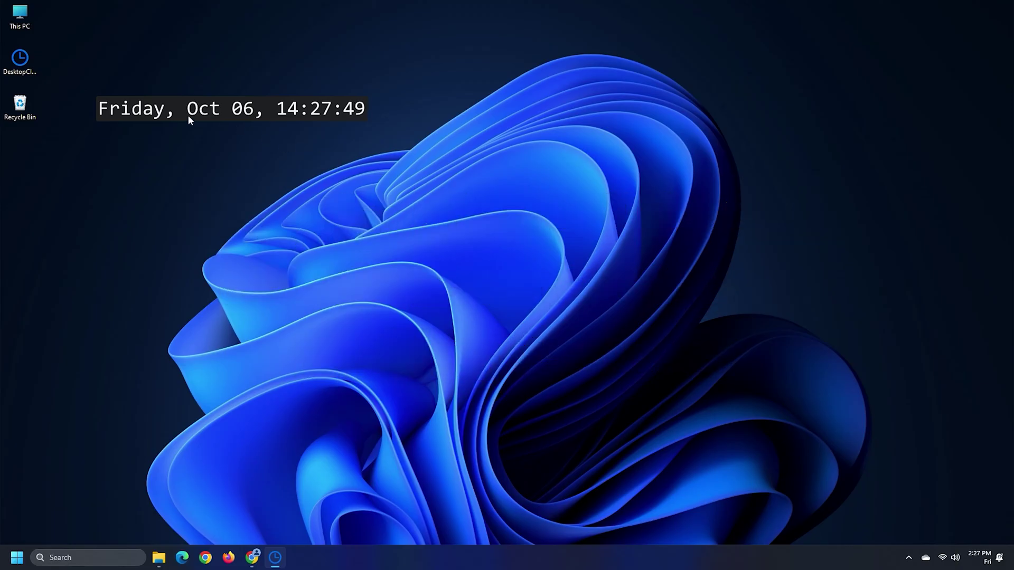
Give the desktop clock a shorter date-time format and the Red theme.
right_click(188, 119)
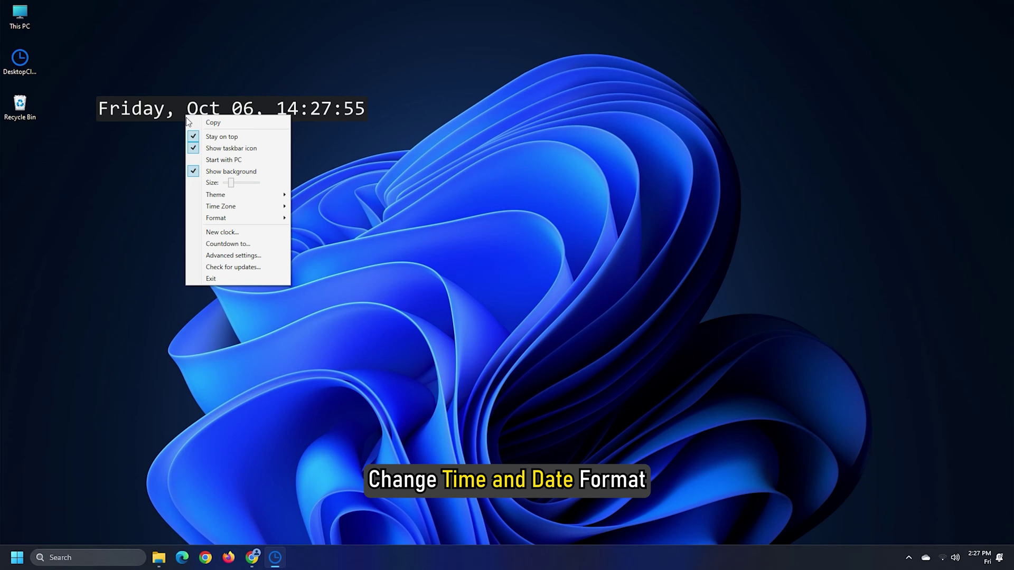
mouse_move(236, 218)
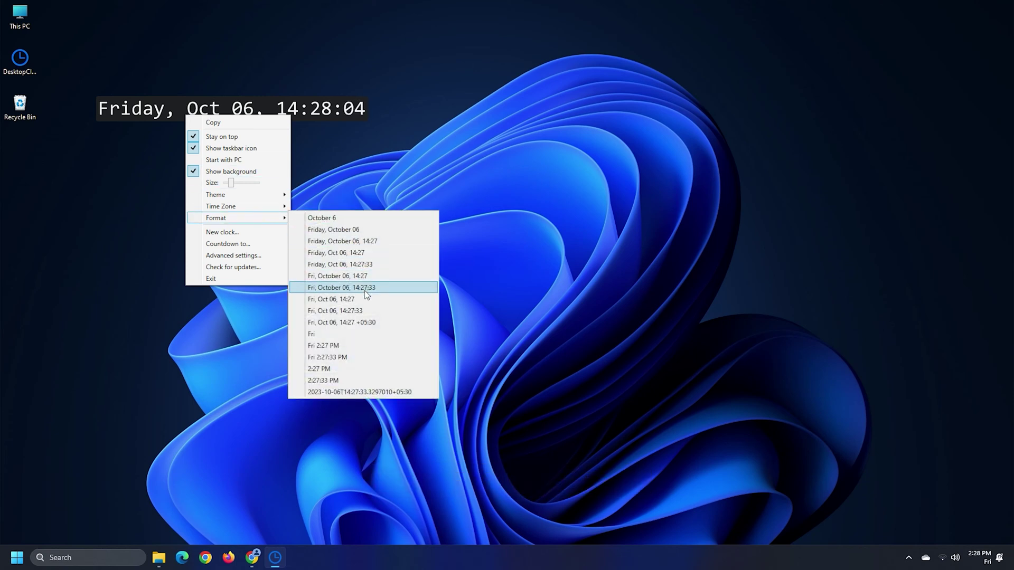
left_click(366, 298)
right_click(197, 115)
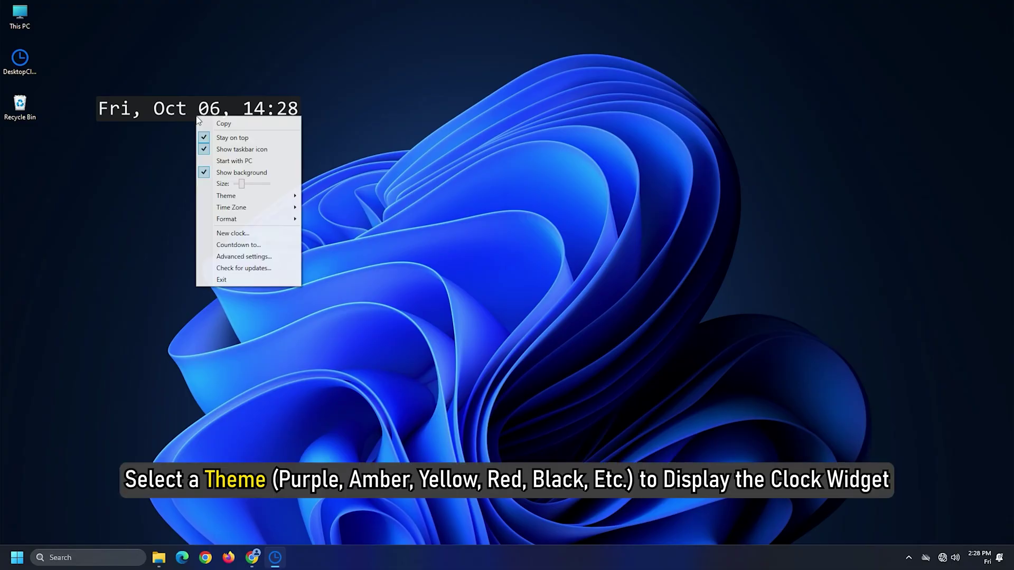
mouse_move(238, 195)
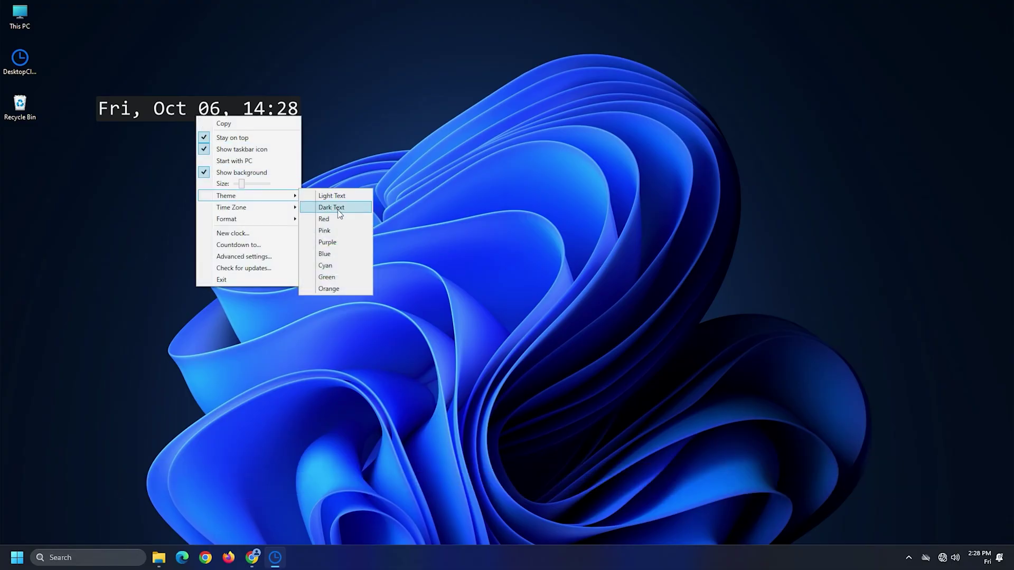
left_click(342, 220)
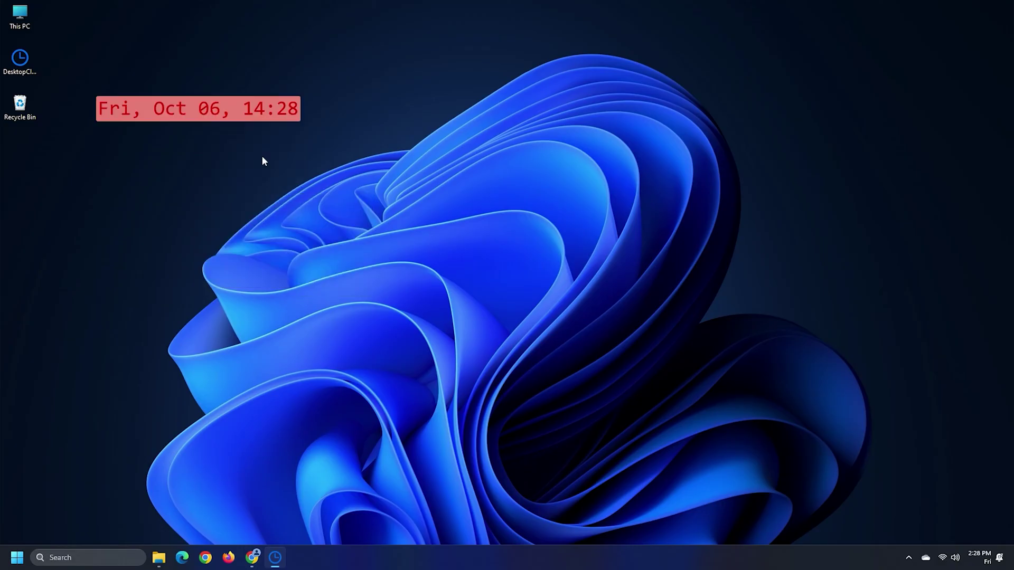
Switch the clock to Pacific Standard Time (Mexico) and enlarge its text.
right_click(231, 109)
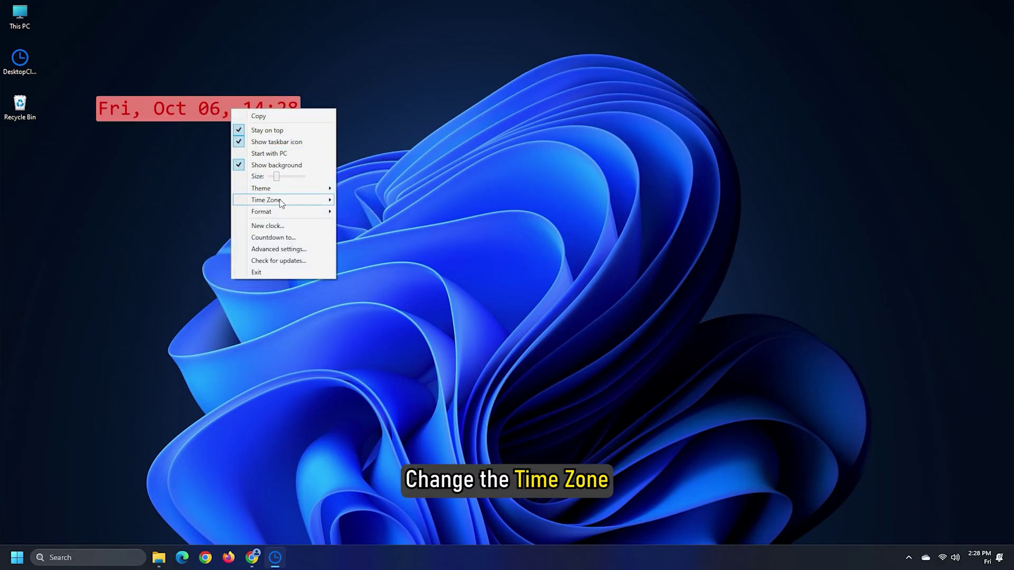
mouse_move(267, 200)
left_click(444, 90)
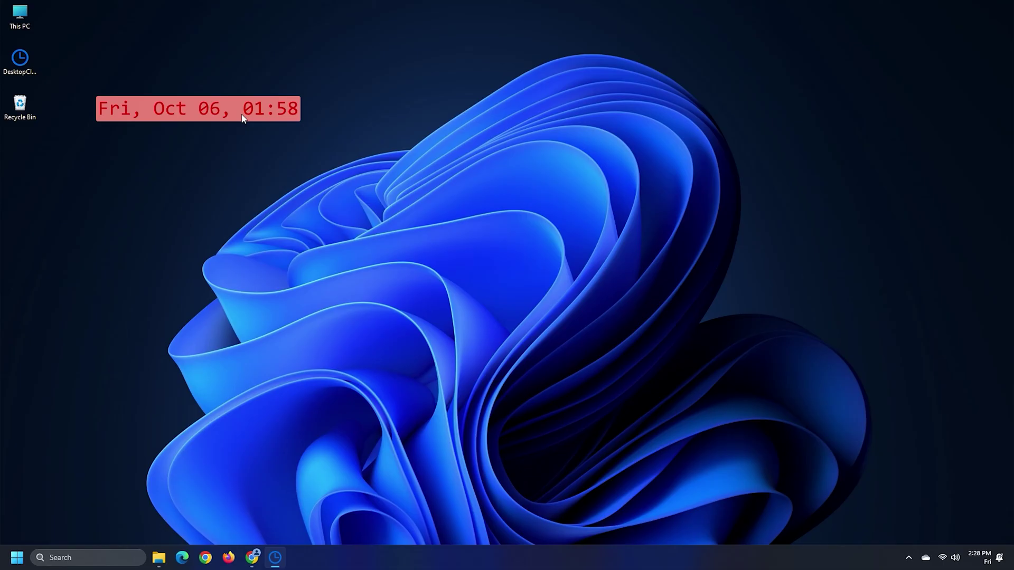
right_click(242, 118)
left_click_drag(276, 186, 286, 186)
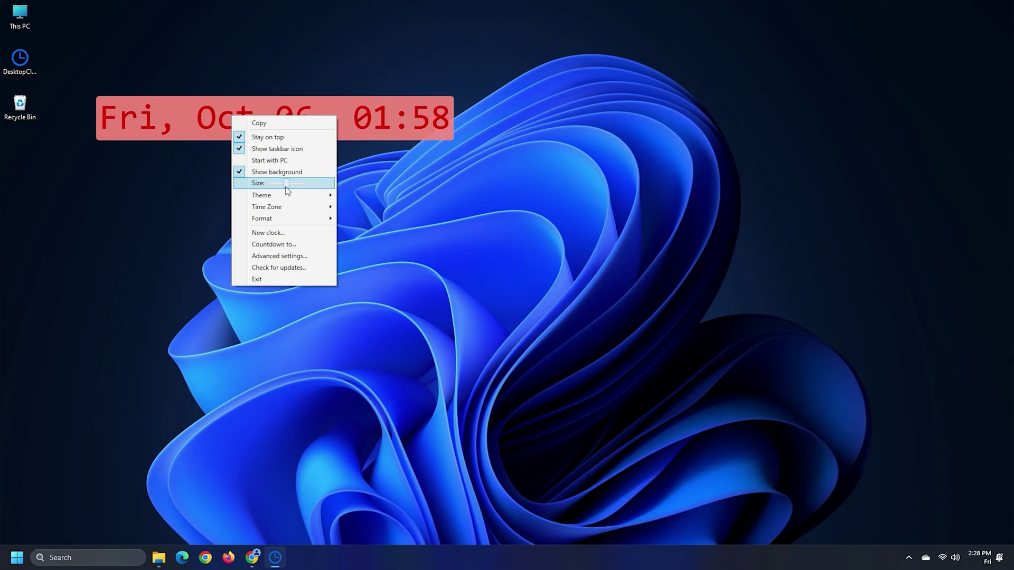
Toggle the clock background off and back on, then hide its taskbar icon.
left_click(262, 175)
right_click(290, 113)
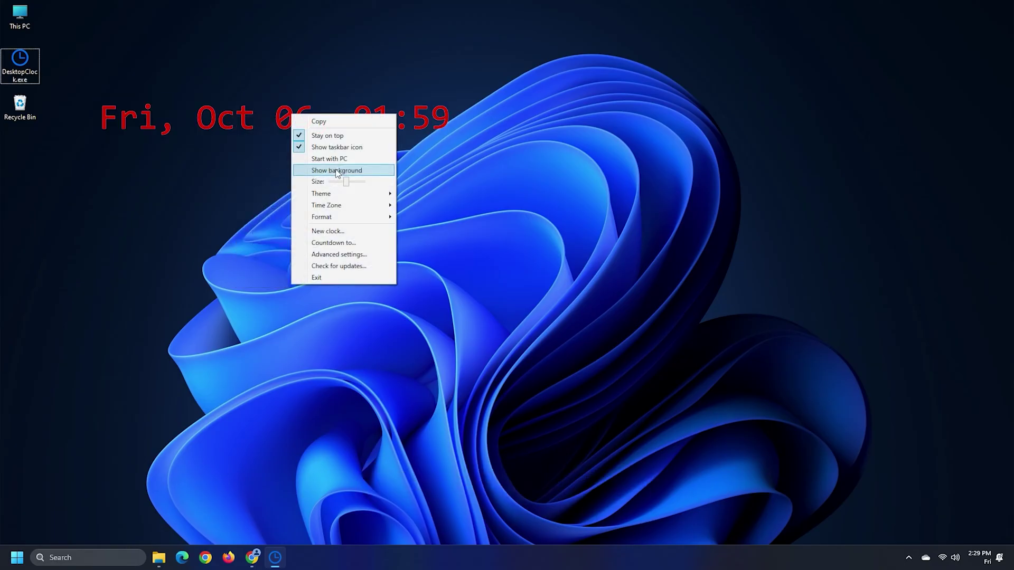
left_click(338, 173)
key("Escape")
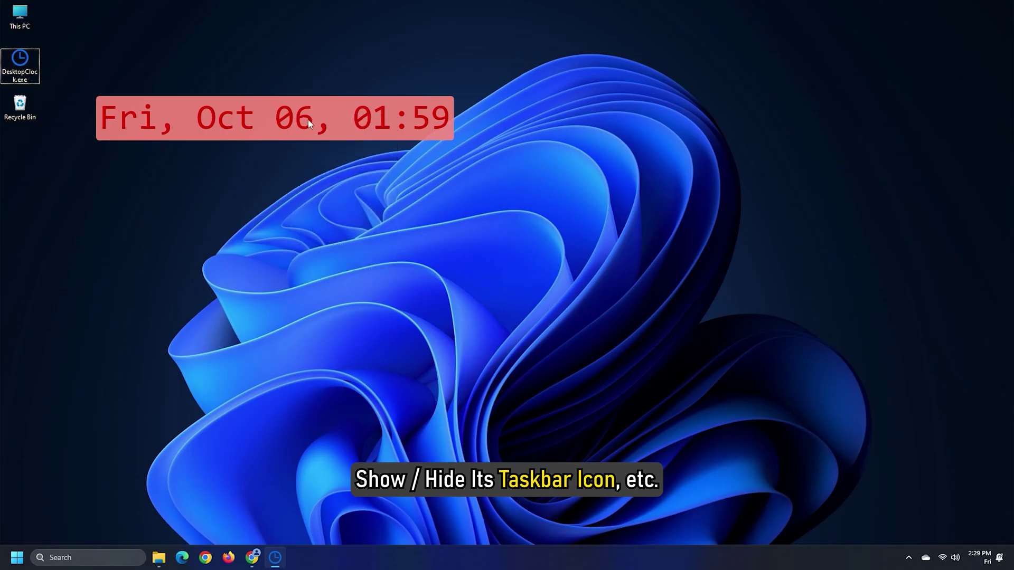
right_click(309, 123)
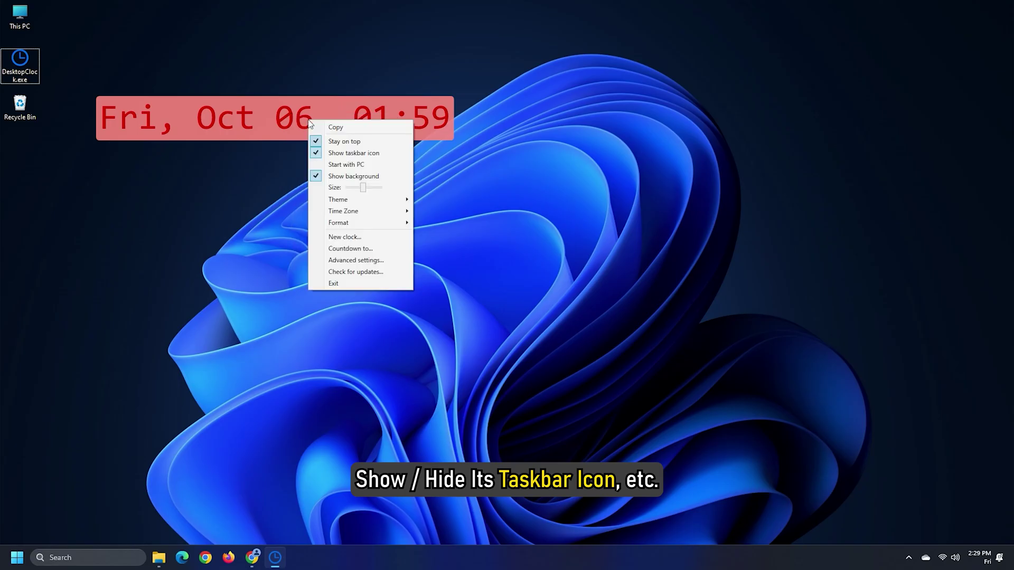
left_click(349, 153)
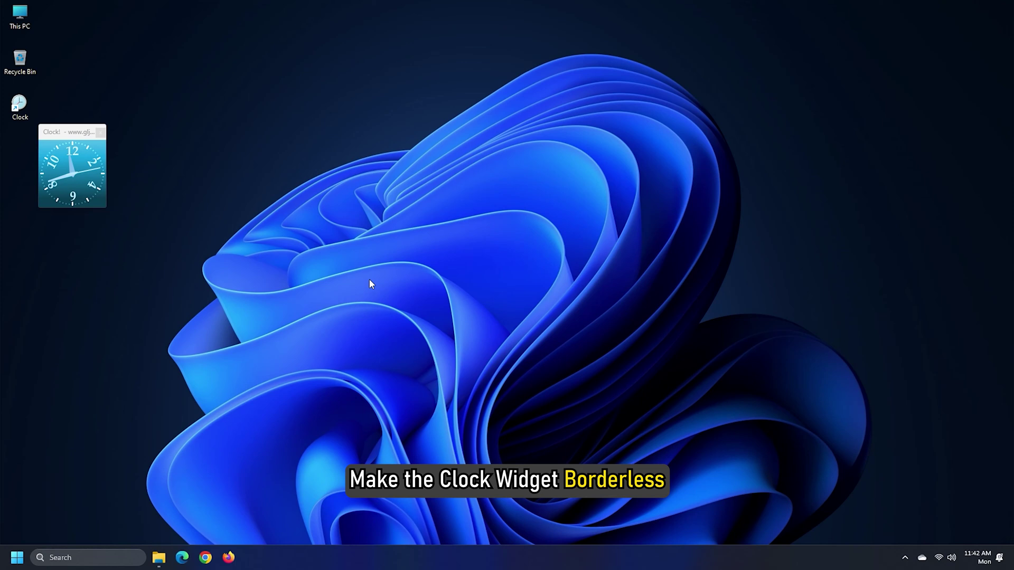
Make the Clock! analog widget borderless, without a title bar.
right_click(77, 142)
left_click(119, 198)
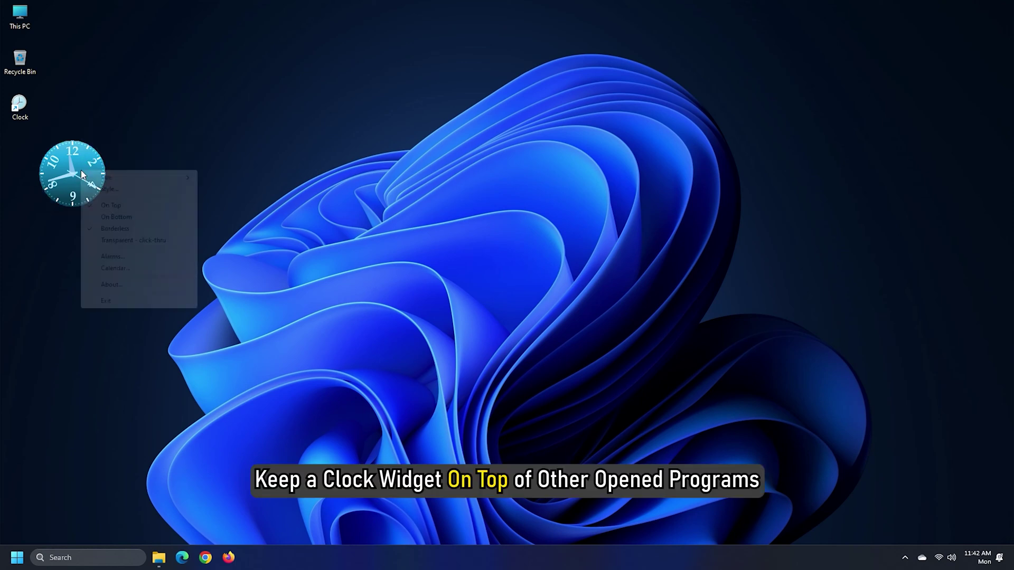
right_click(81, 170)
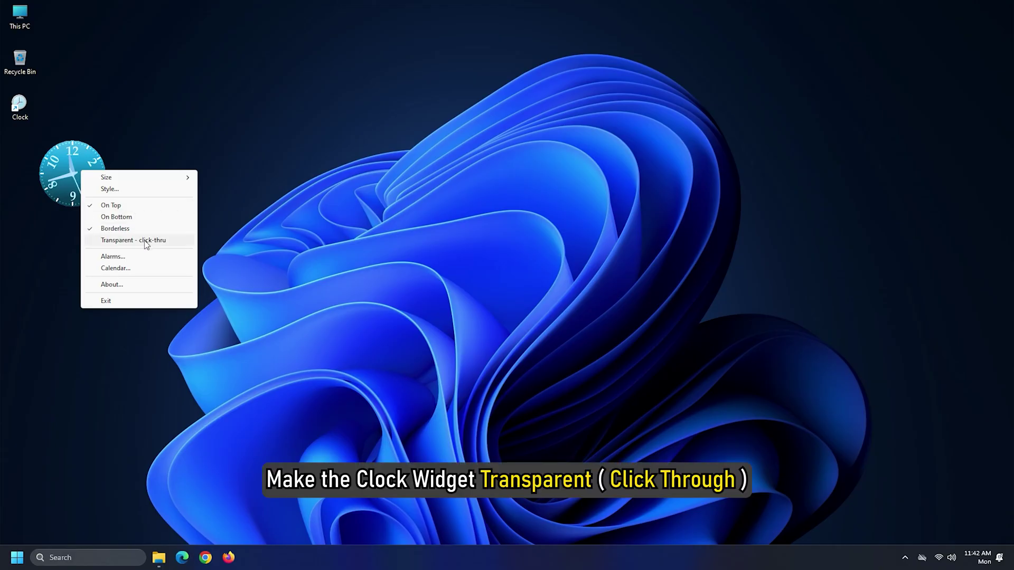
Start a new alarm in Alarms, then close the new-alarm and Alarms windows.
left_click(143, 257)
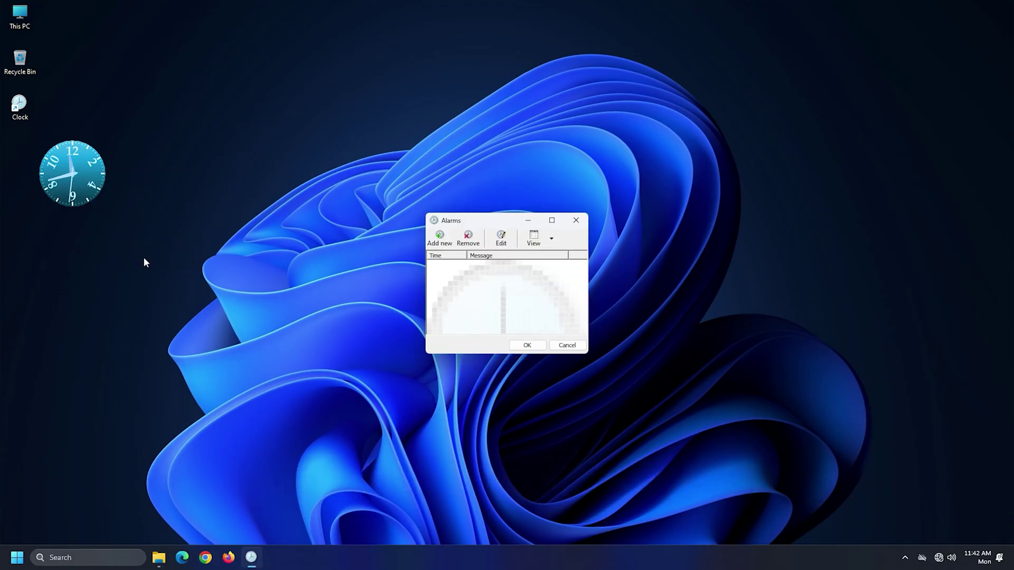
left_click(439, 238)
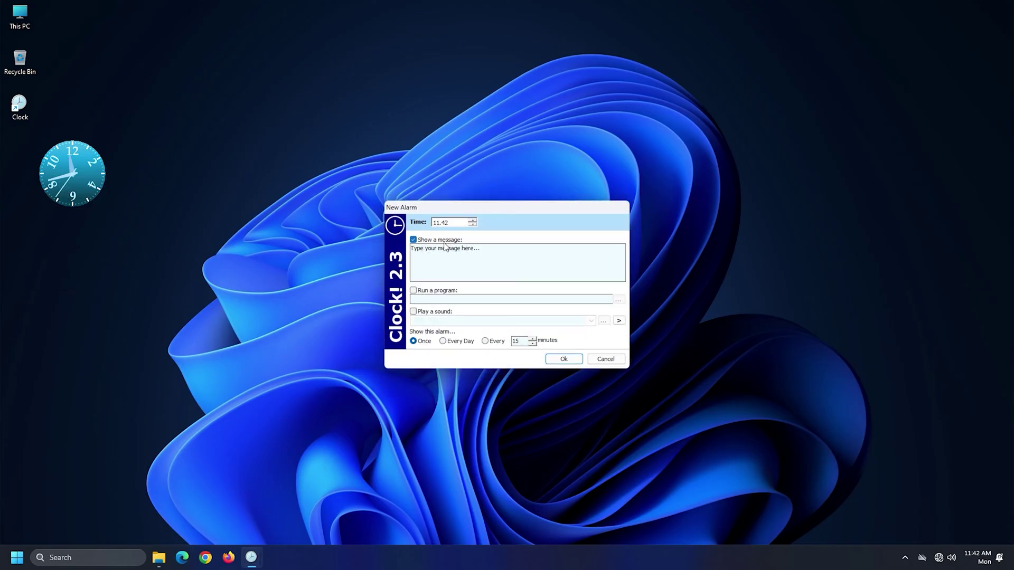
left_click(563, 360)
left_click(518, 339)
right_click(94, 164)
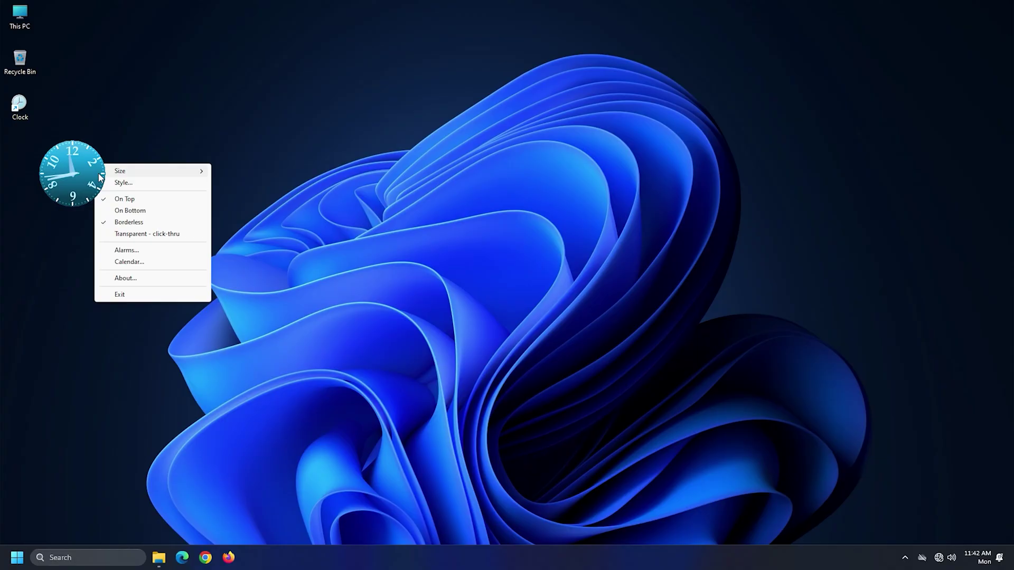
Open the Calendar from the Clock! widget menu.
left_click(119, 259)
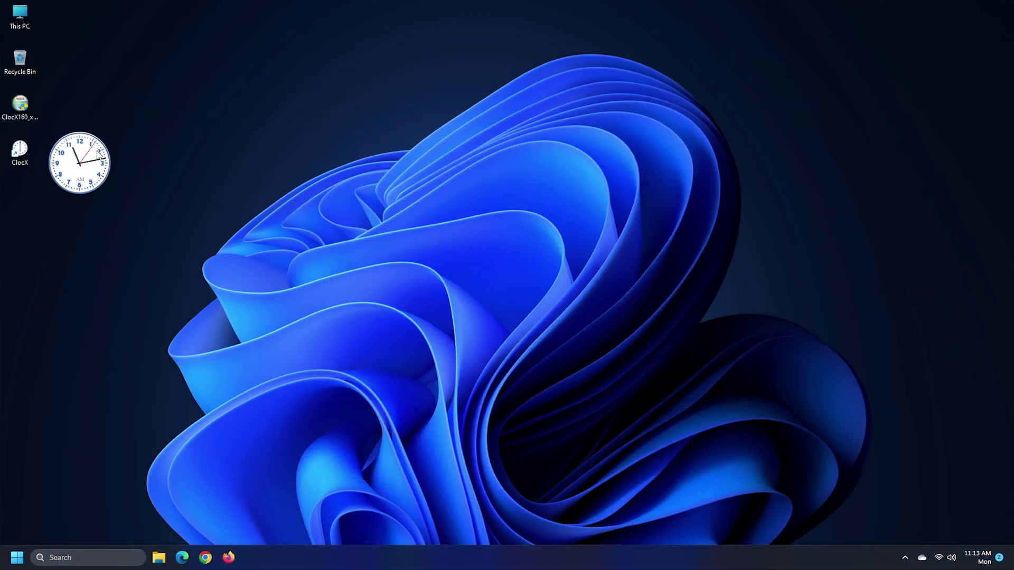
Open ClocX Options and make the clock more translucent.
right_click(99, 153)
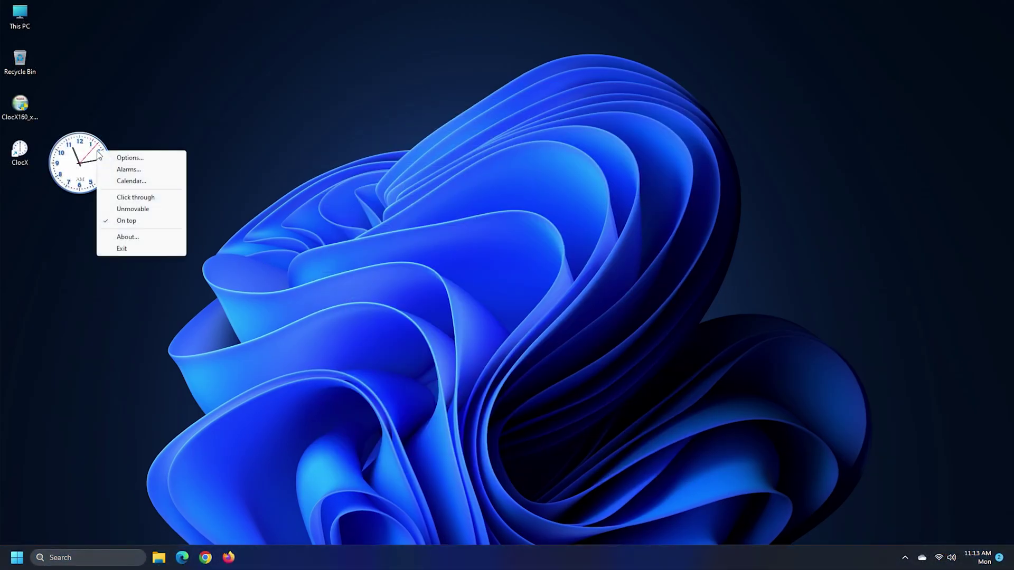
left_click(165, 160)
mouse_move(256, 107)
left_mouse_down()
mouse_move(201, 107)
mouse_move(255, 107)
left_mouse_up()
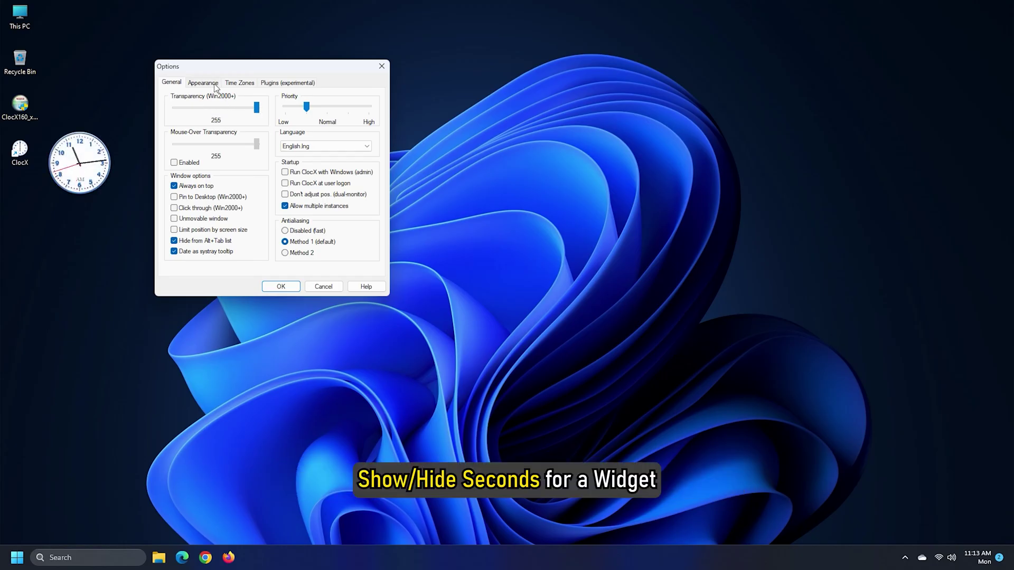
left_click(205, 82)
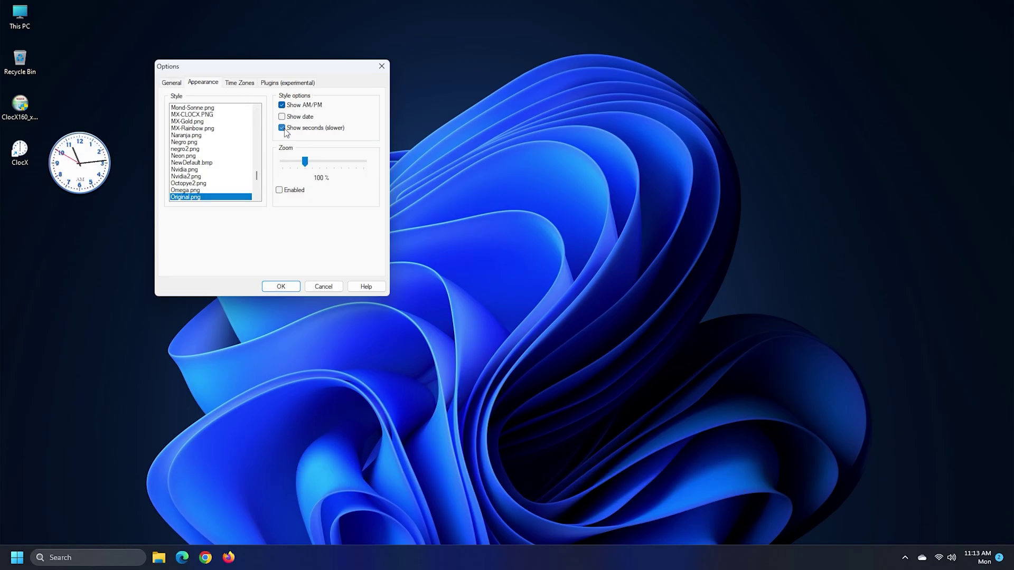
left_click(172, 82)
Enable mouse-over transparency, toggle click-through, hide from the switcher, and set Normal priority.
left_click(173, 163)
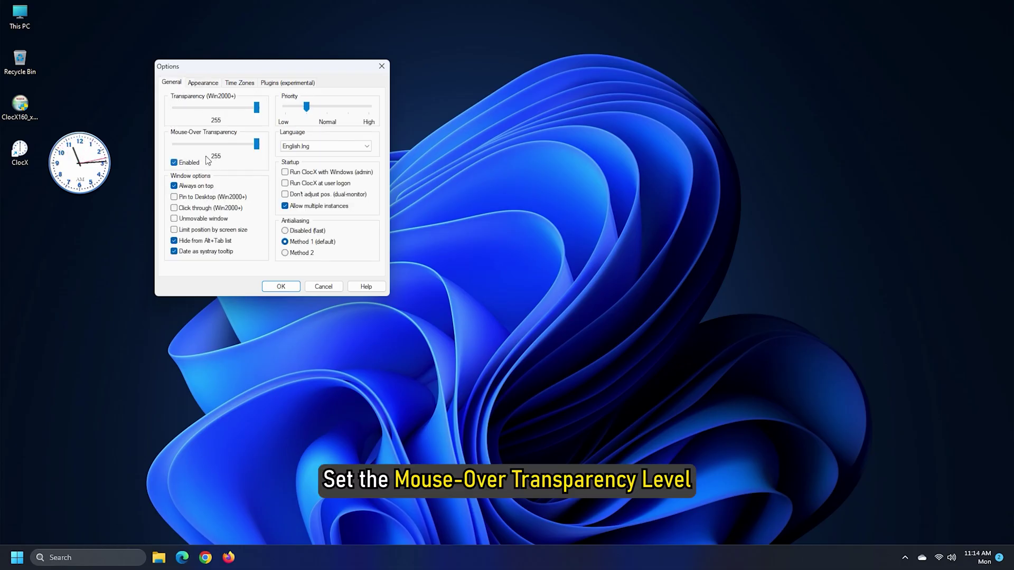
mouse_move(256, 144)
left_mouse_down()
mouse_move(243, 145)
mouse_move(256, 144)
left_mouse_up()
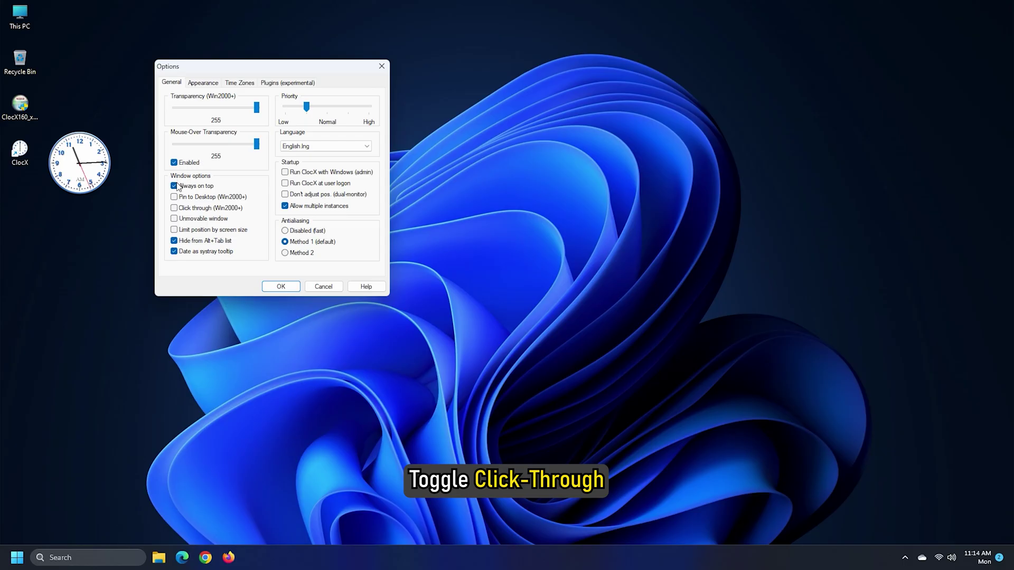
left_click(174, 208)
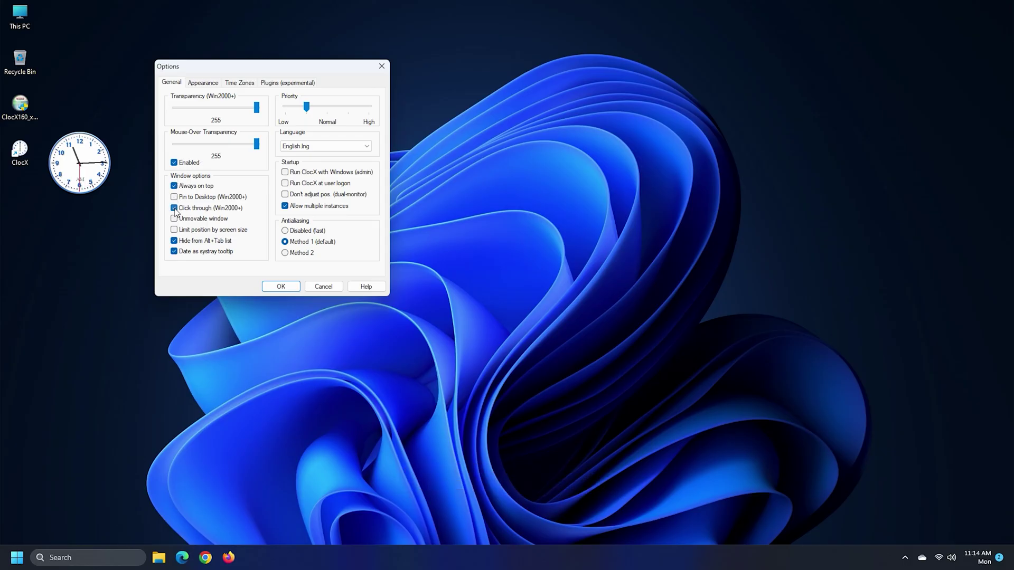
left_click(173, 208)
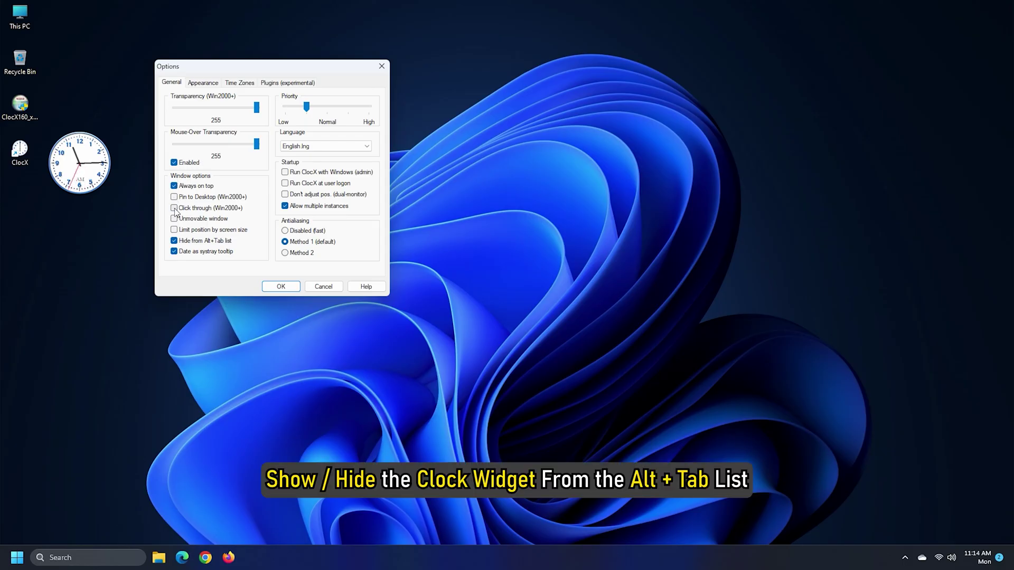
left_click(174, 240)
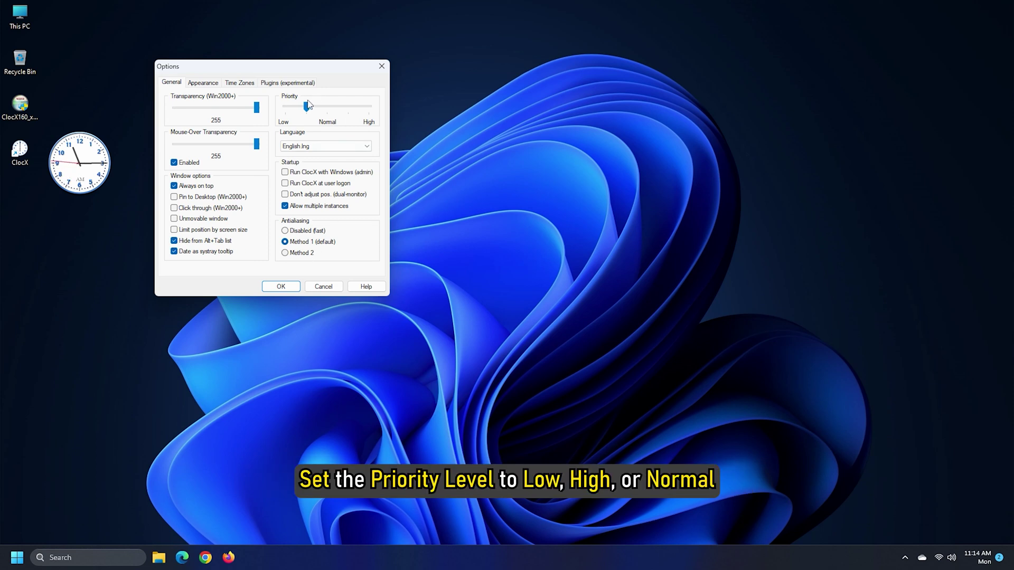
left_click_drag(327, 106, 349, 108)
Try the Omega face, revert to Original, check the time zone list, and apply with OK.
left_click(203, 82)
left_click(194, 190)
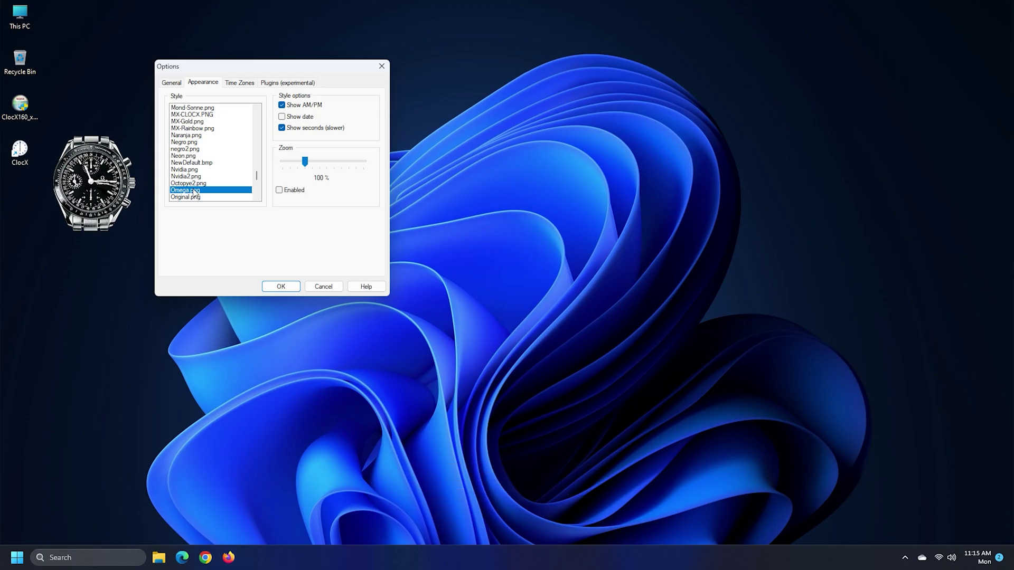
left_click(196, 197)
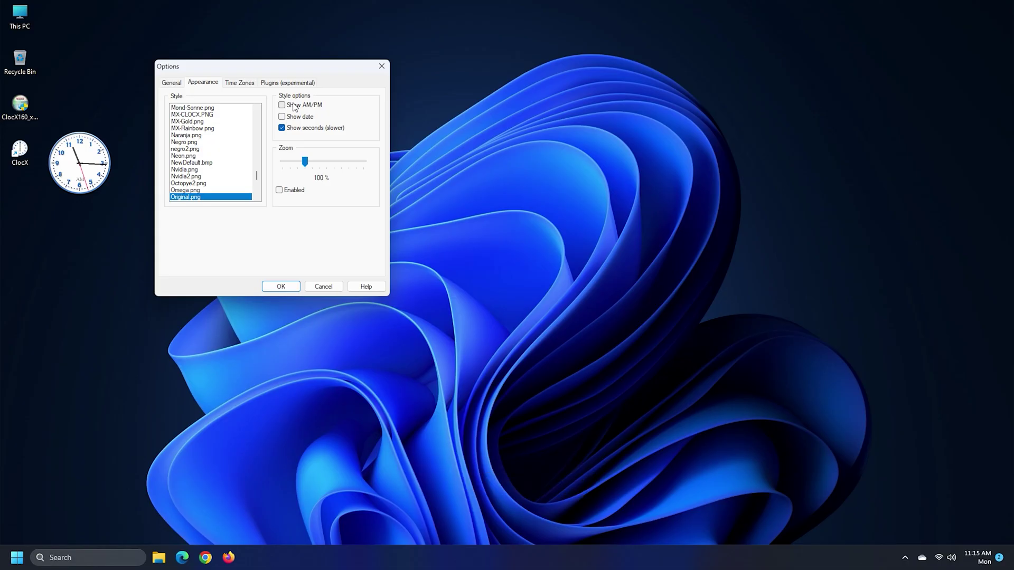
left_click(239, 82)
left_click(270, 108)
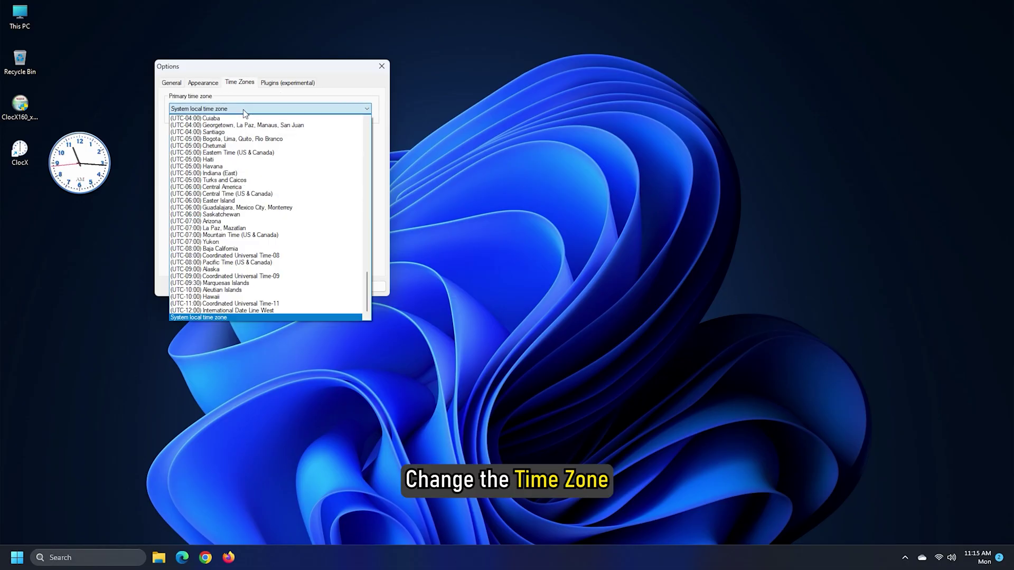
left_click(385, 171)
left_click(282, 288)
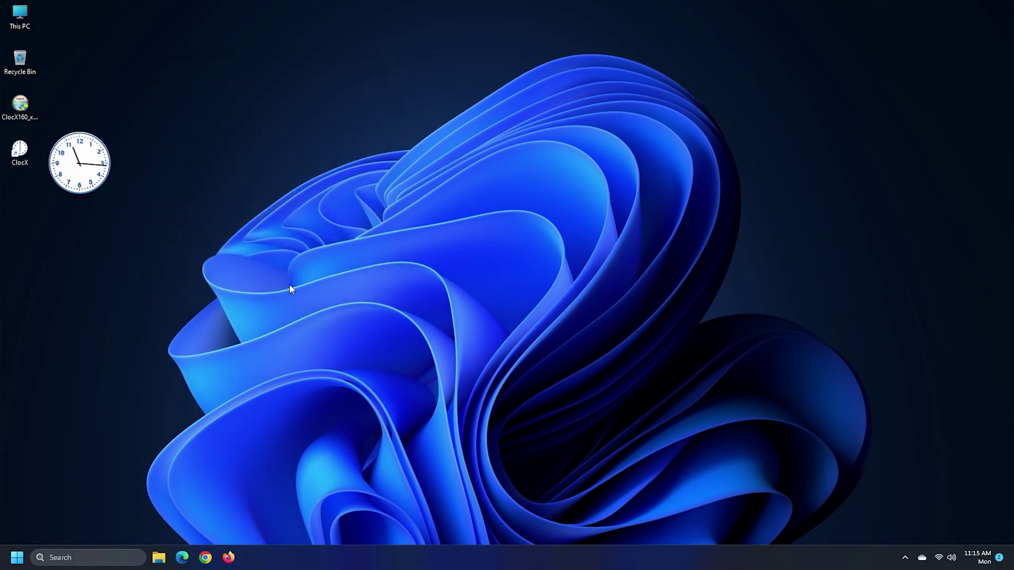